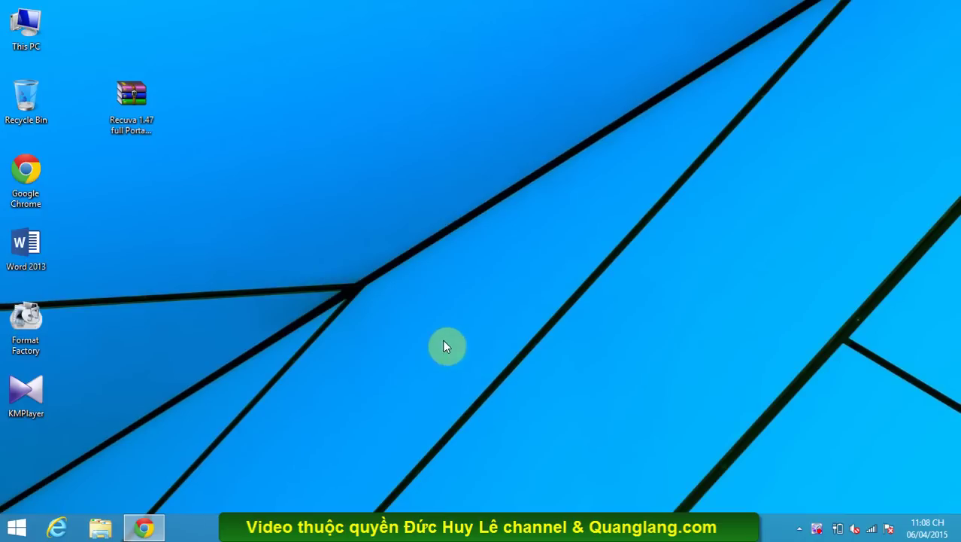
- Open drive HUY CKT26-3 (G:) in This PC and select all four of its files
{"action": "double_click", "coordinate": [29, 42]}
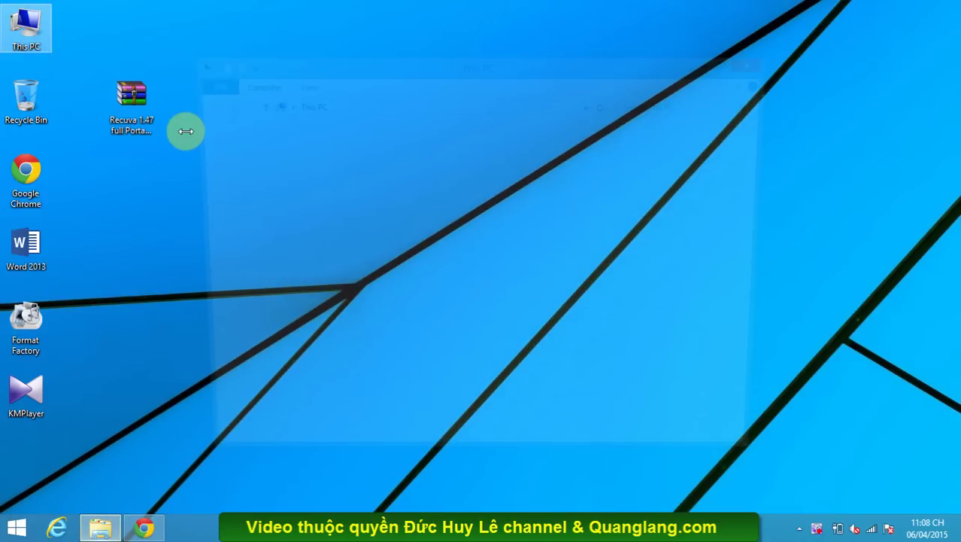
{"action": "left_click", "coordinate": [257, 398]}
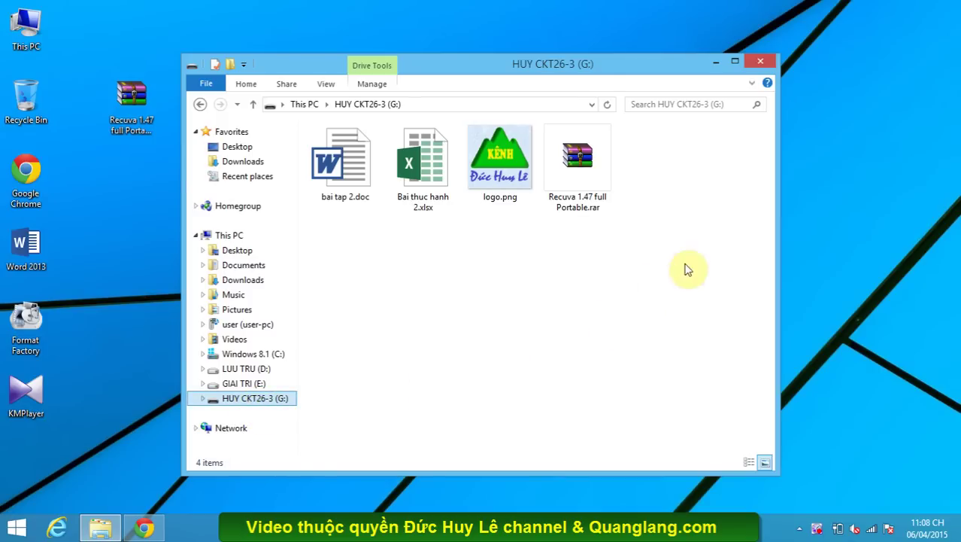
{"action": "left_click_drag", "start_coordinate": [686, 269], "coordinate": [285, 140]}
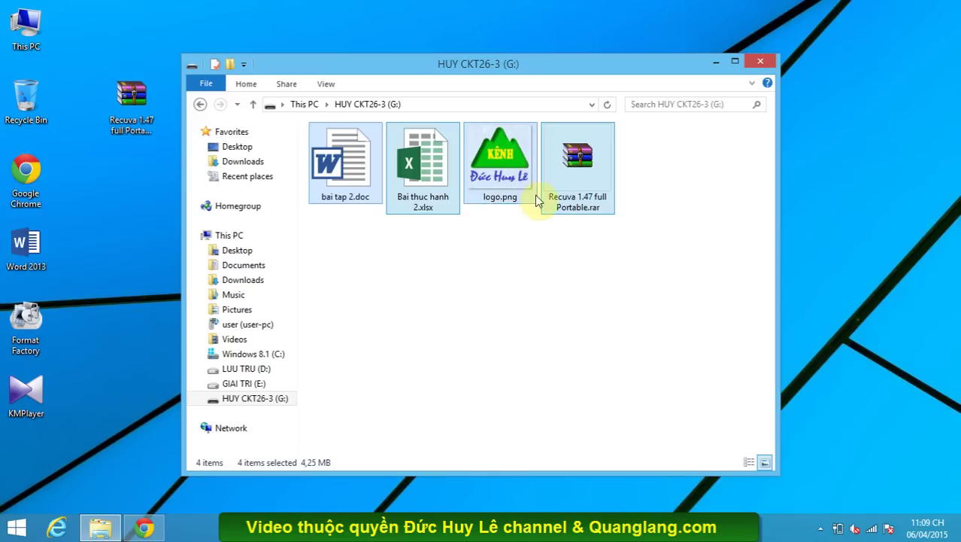
{"action": "left_click", "coordinate": [534, 257]}
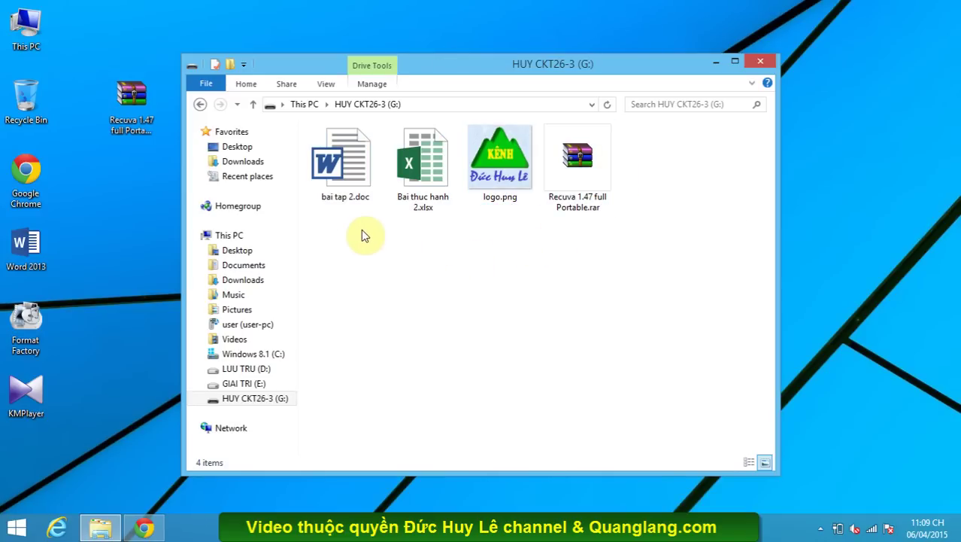
{"action": "left_click", "coordinate": [604, 265]}
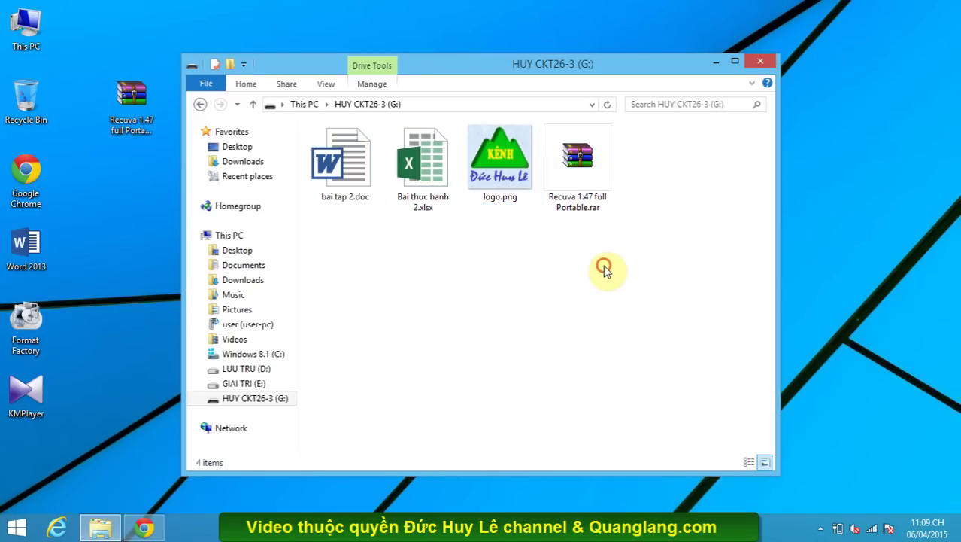
{"action": "left_click_drag", "start_coordinate": [685, 325], "coordinate": [335, 142]}
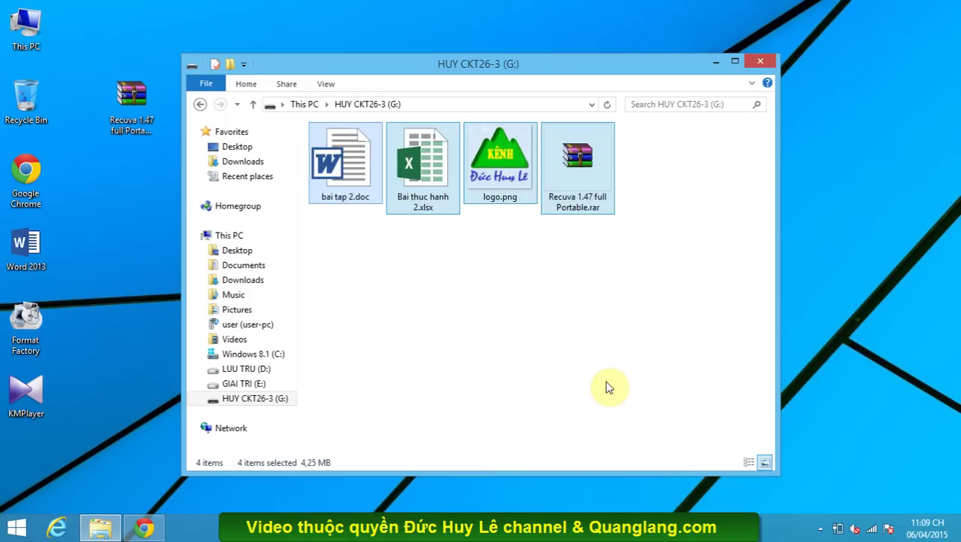
- Permanently delete the four selected files and close the drive window
{"action": "key", "text": "Delete"}
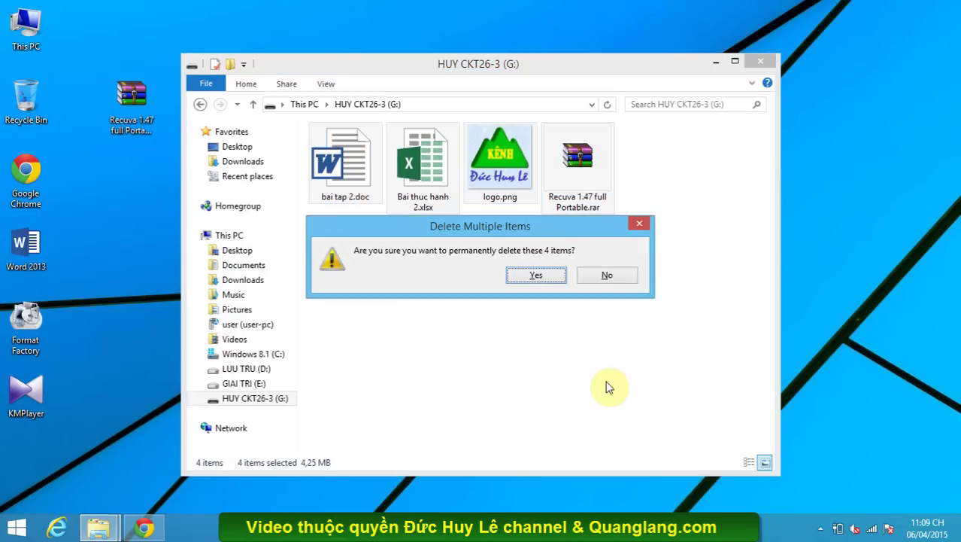
{"action": "key", "text": "Return"}
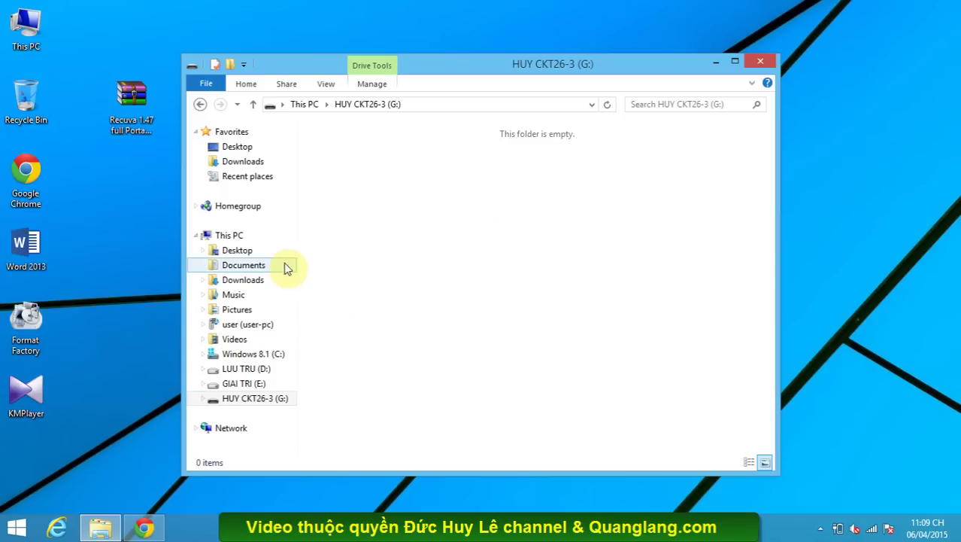
{"action": "left_click", "coordinate": [755, 64]}
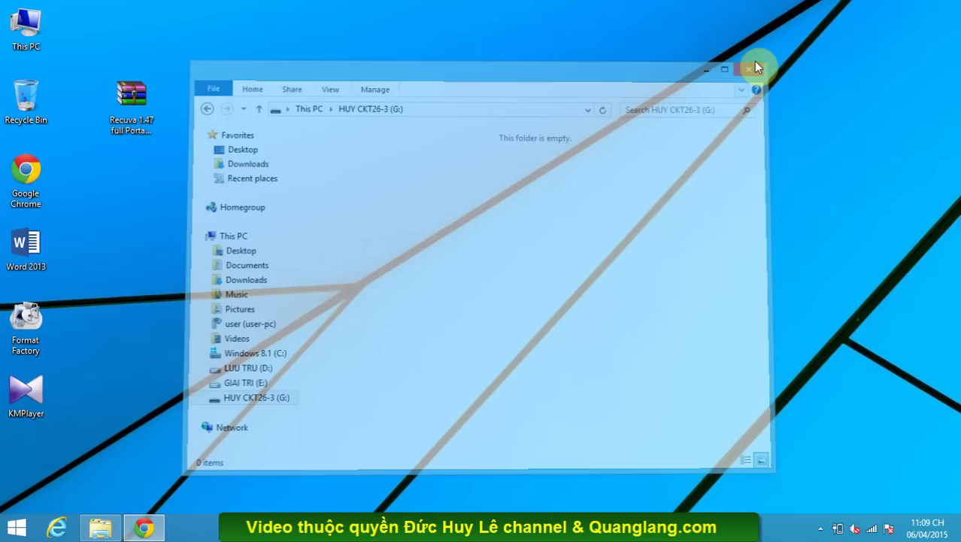
{"action": "left_click", "coordinate": [501, 236]}
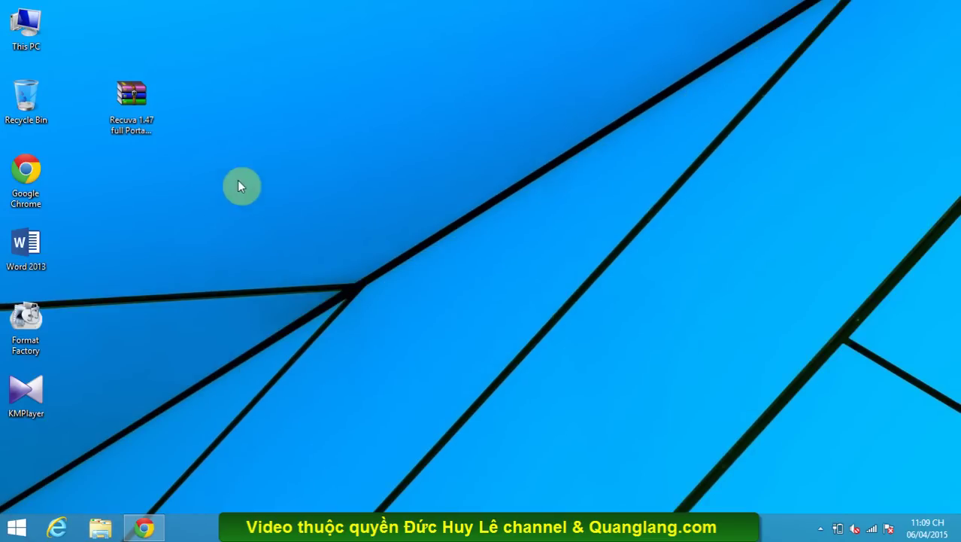
- Extract the Recuva 1.47 archive onto the desktop with WinRAR, entering the archive's password
{"action": "left_click", "coordinate": [152, 134]}
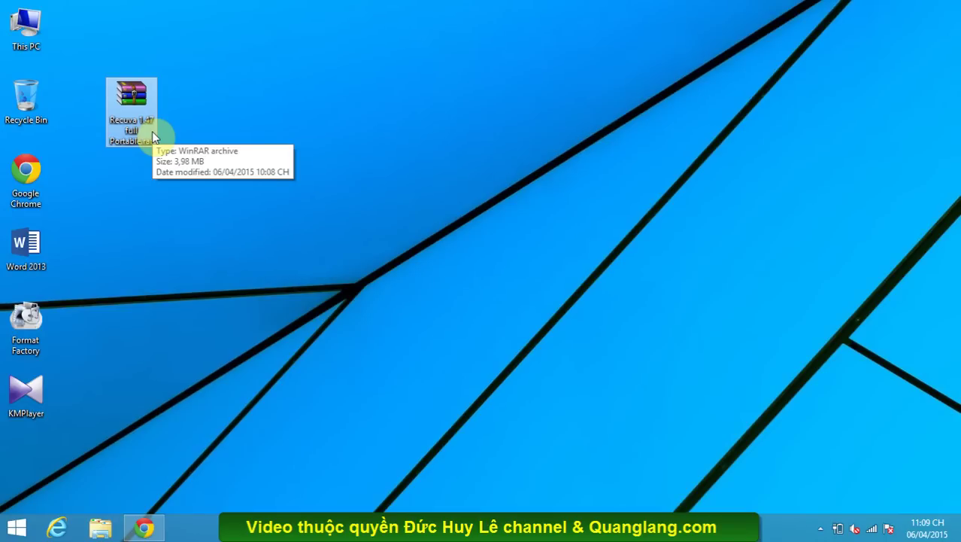
{"action": "right_click", "coordinate": [153, 137]}
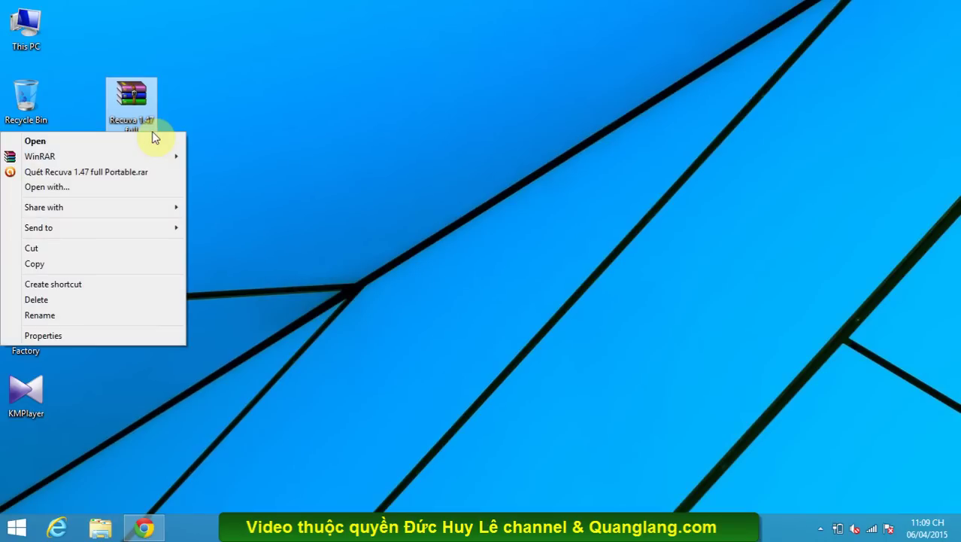
{"action": "mouse_move", "coordinate": [157, 157]}
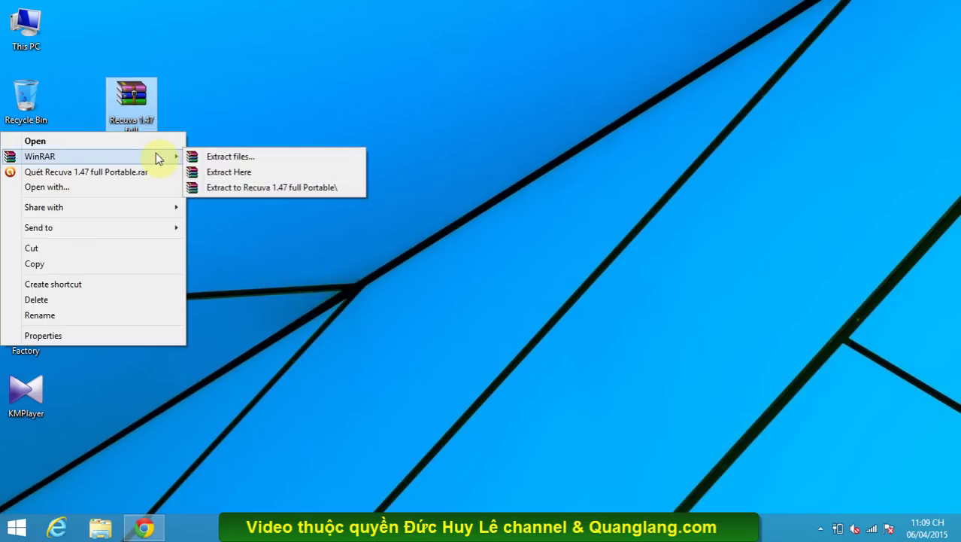
{"action": "left_click", "coordinate": [207, 173]}
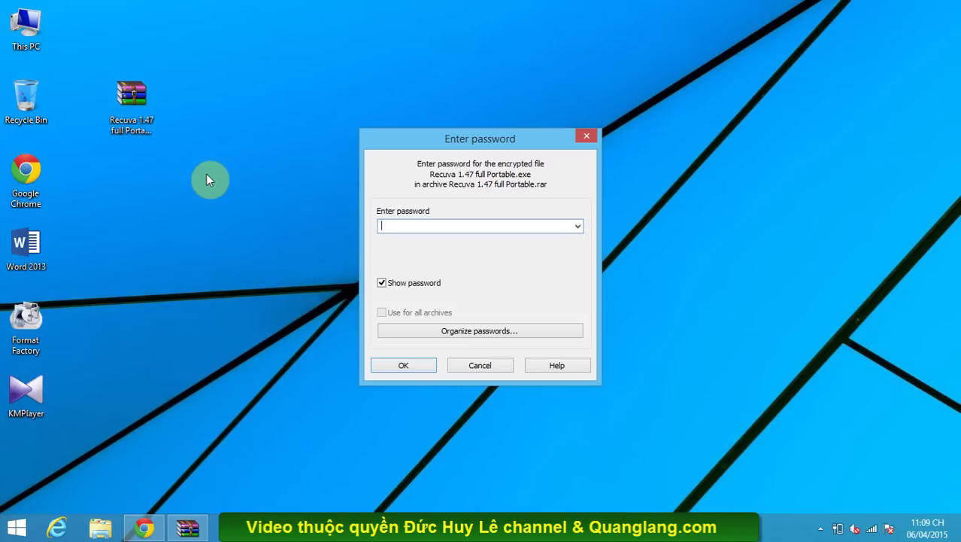
- Finish extracting, place the Recuva installer beside the archive and launch it
{"action": "left_click", "coordinate": [405, 362]}
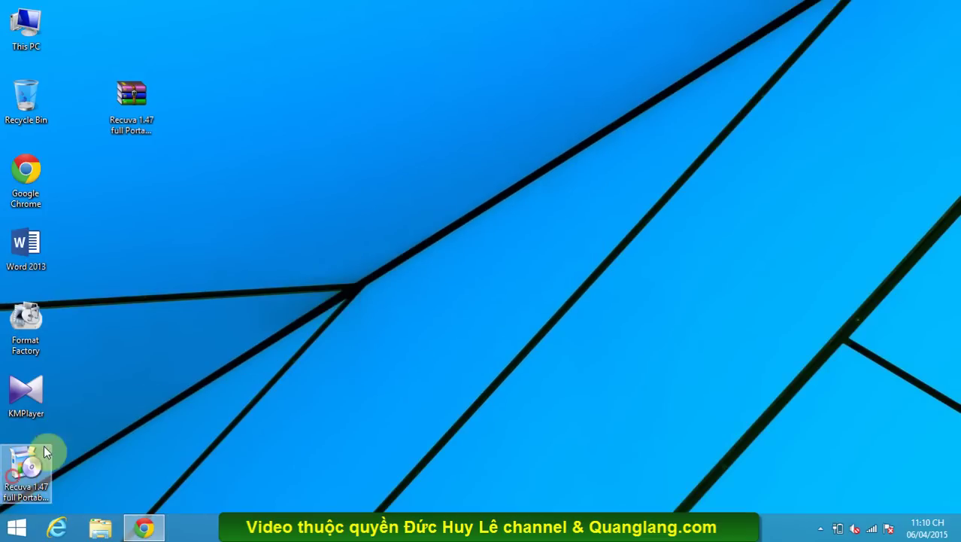
{"action": "left_click_drag", "start_coordinate": [37, 456], "coordinate": [179, 113]}
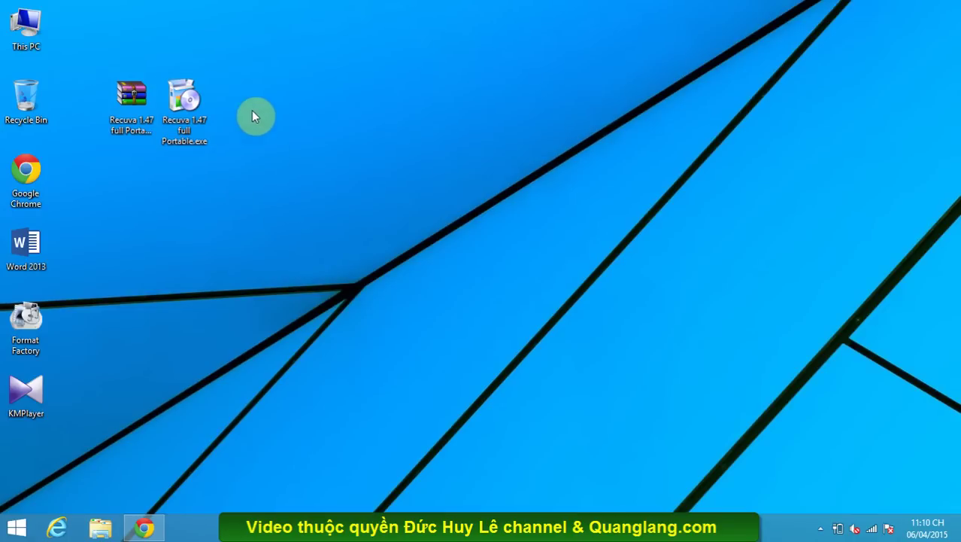
{"action": "double_click", "coordinate": [200, 111]}
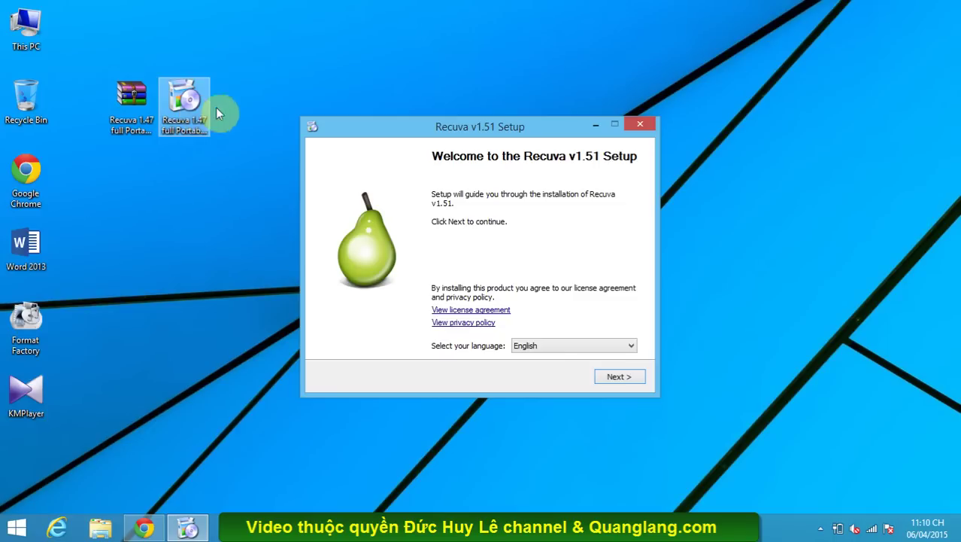
- Switch the Recuva setup language to Tiếng Việt
{"action": "left_click", "coordinate": [588, 349]}
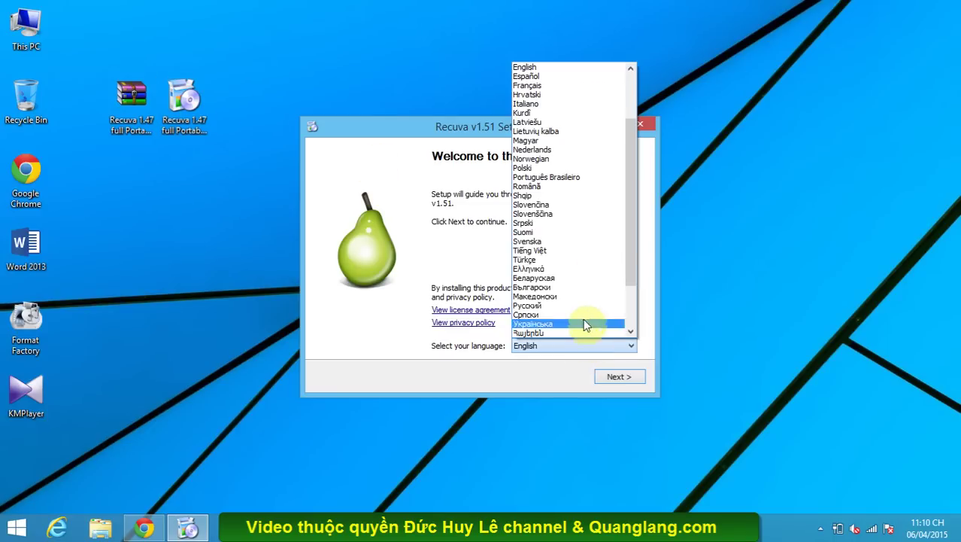
{"action": "left_click", "coordinate": [577, 252]}
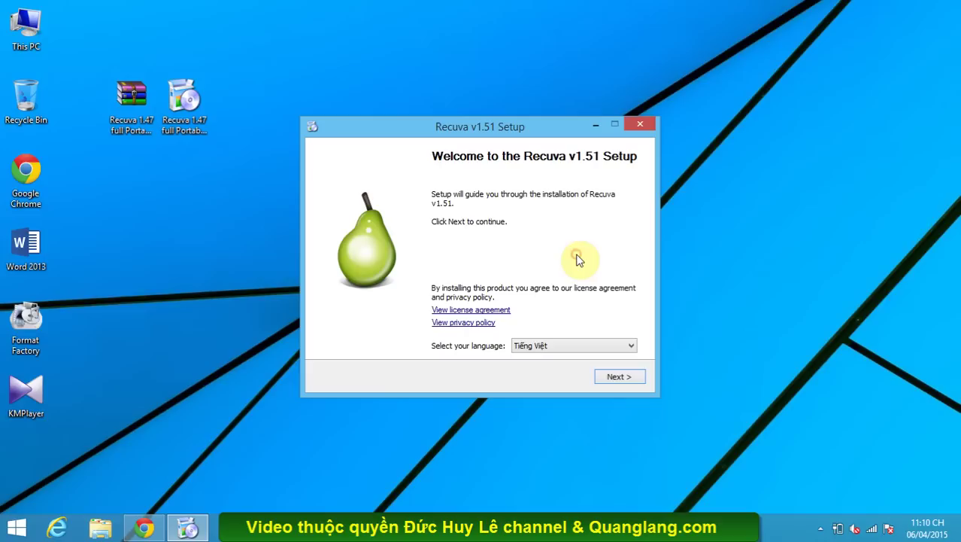
{"action": "left_click", "coordinate": [614, 378]}
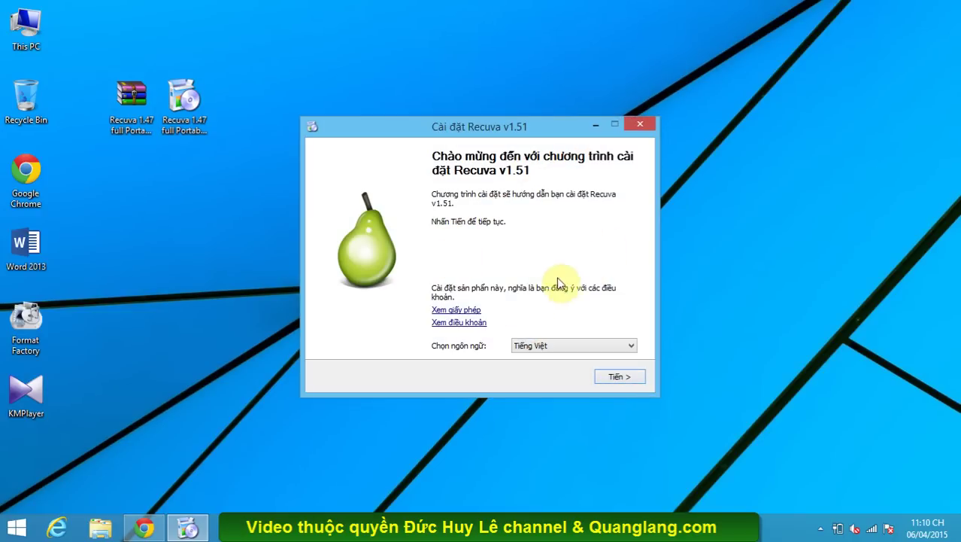
- Install Recuva v1.51 with only the desktop shortcut option and version information display turned off
{"action": "left_click", "coordinate": [619, 378]}
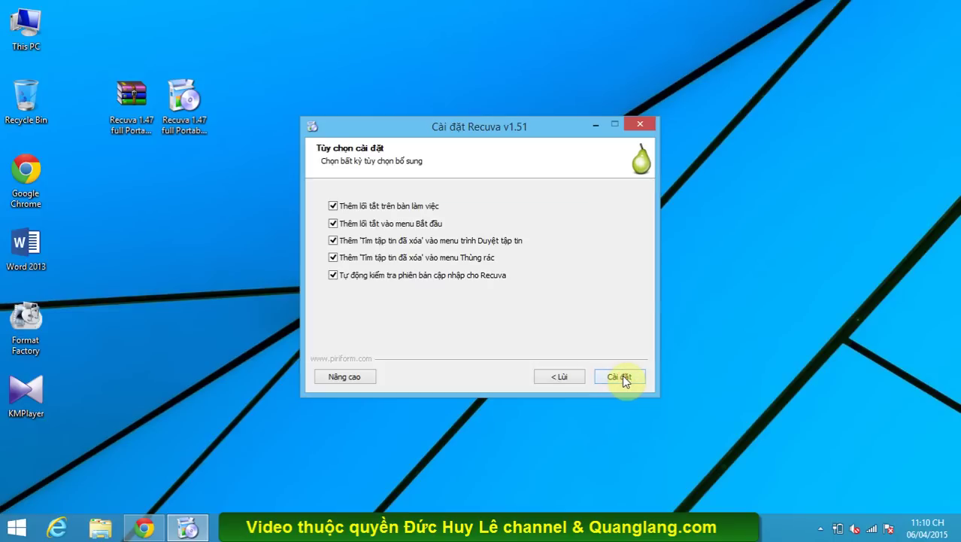
{"action": "left_click", "coordinate": [398, 275]}
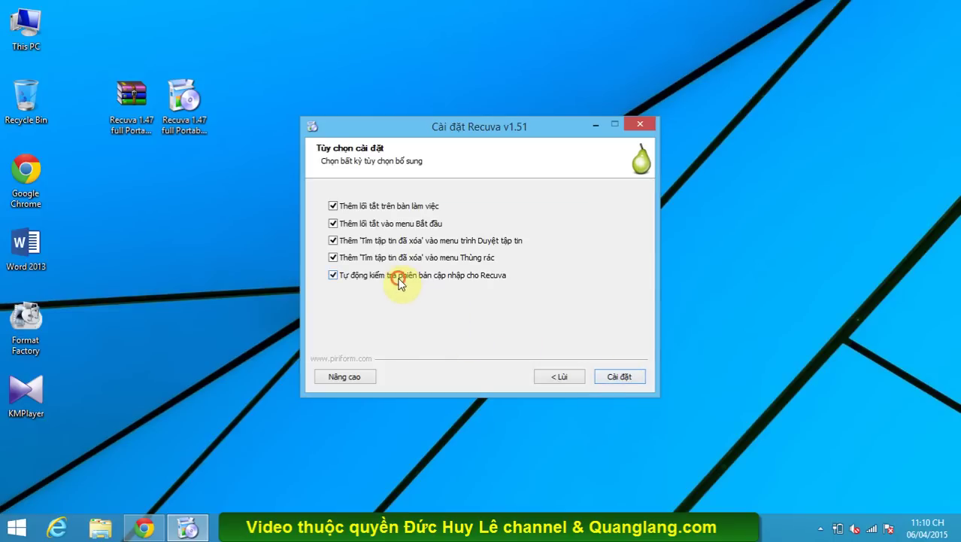
{"action": "left_click", "coordinate": [390, 259]}
{"action": "left_click", "coordinate": [383, 241]}
{"action": "left_click", "coordinate": [376, 223]}
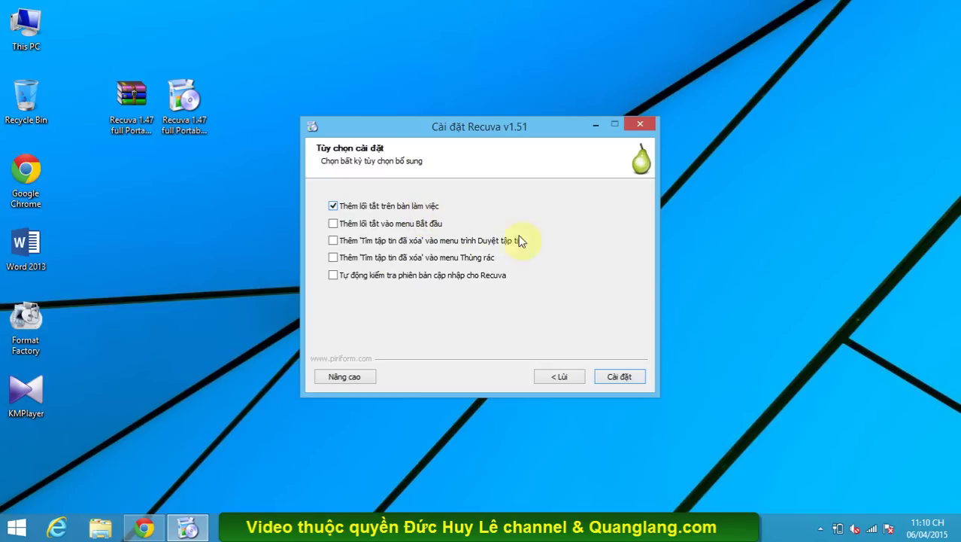
{"action": "left_click", "coordinate": [618, 378]}
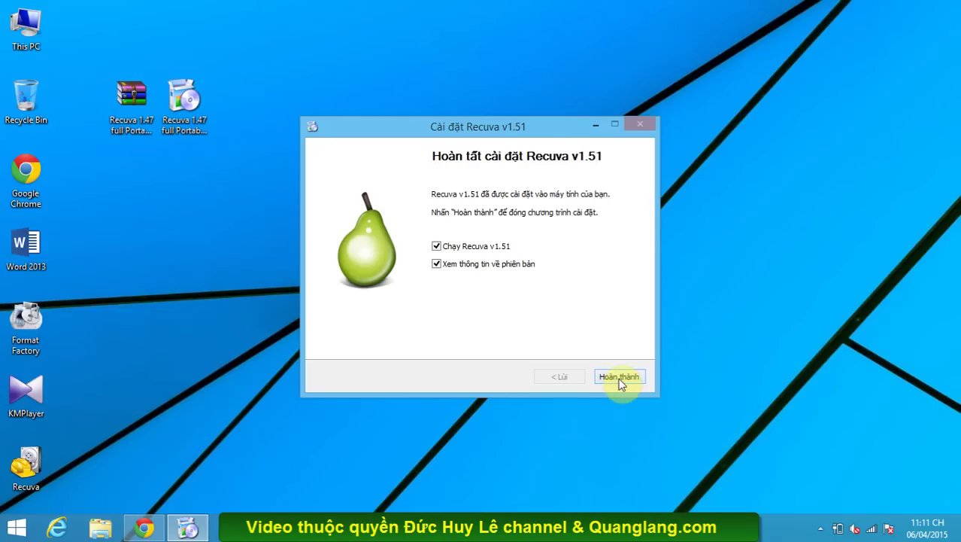
{"action": "left_click", "coordinate": [437, 263]}
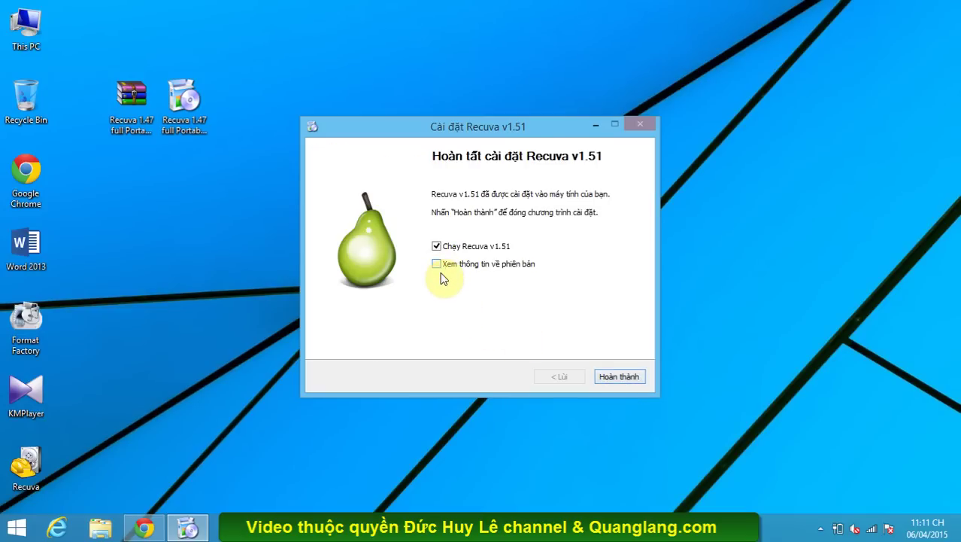
- Launch Recuva and choose All Files as the file type to search for
{"action": "left_click", "coordinate": [629, 378]}
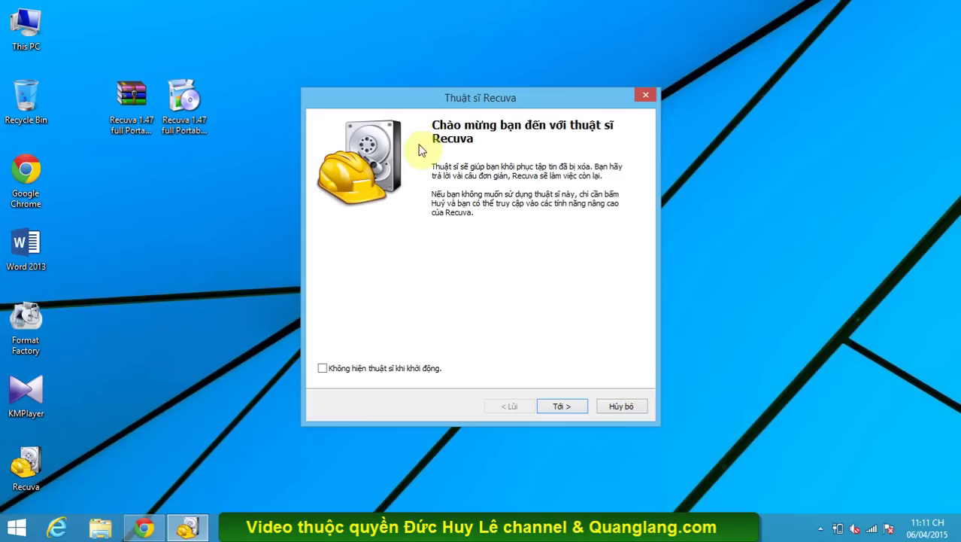
{"action": "left_click", "coordinate": [562, 406]}
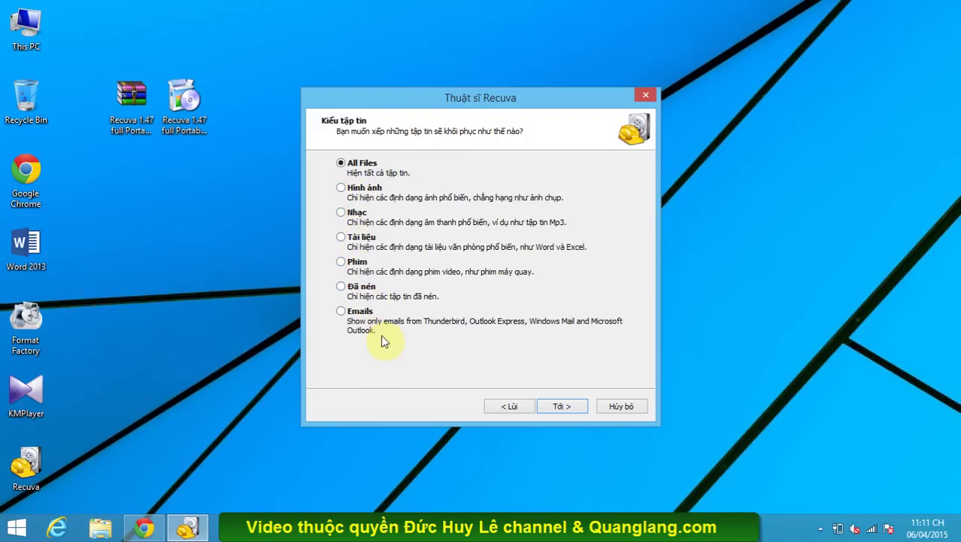
{"action": "left_click", "coordinate": [342, 166]}
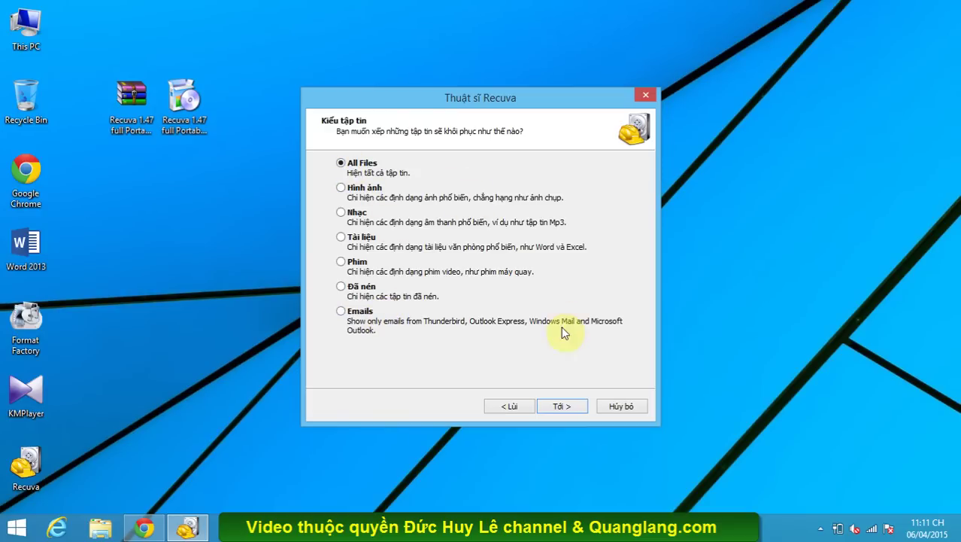
{"action": "left_click", "coordinate": [561, 407]}
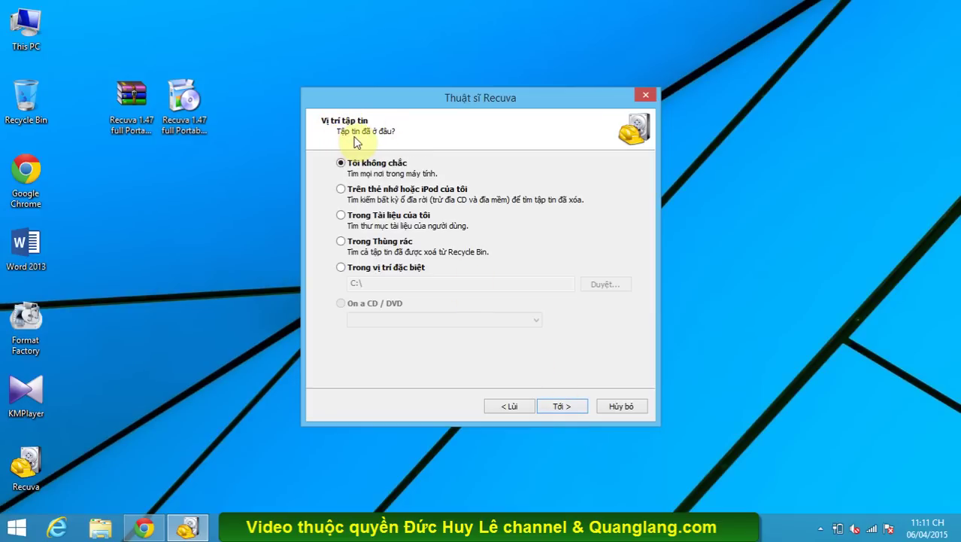
- Set the specific search location to drive HUY CKT26-3 (G:\) and advance to the final page
{"action": "left_click", "coordinate": [354, 267]}
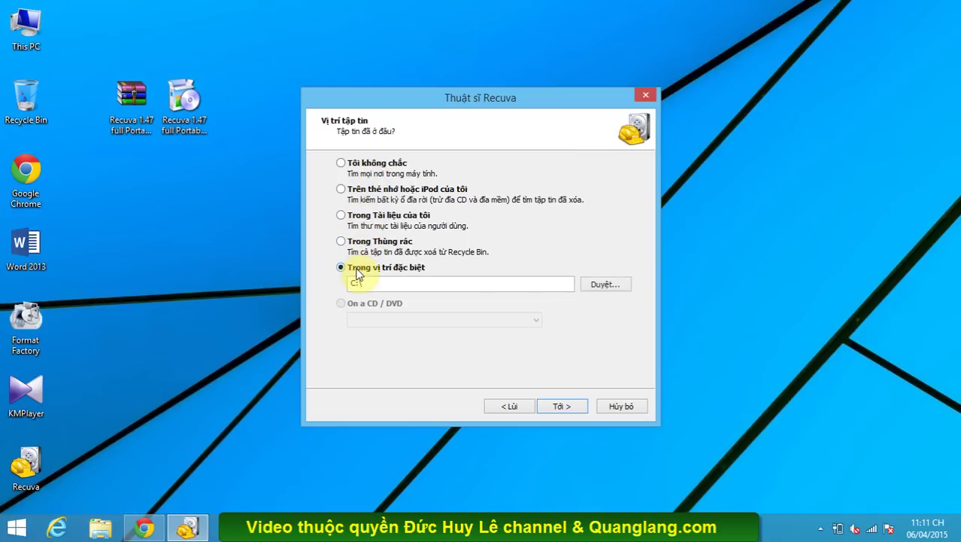
{"action": "left_click", "coordinate": [593, 289]}
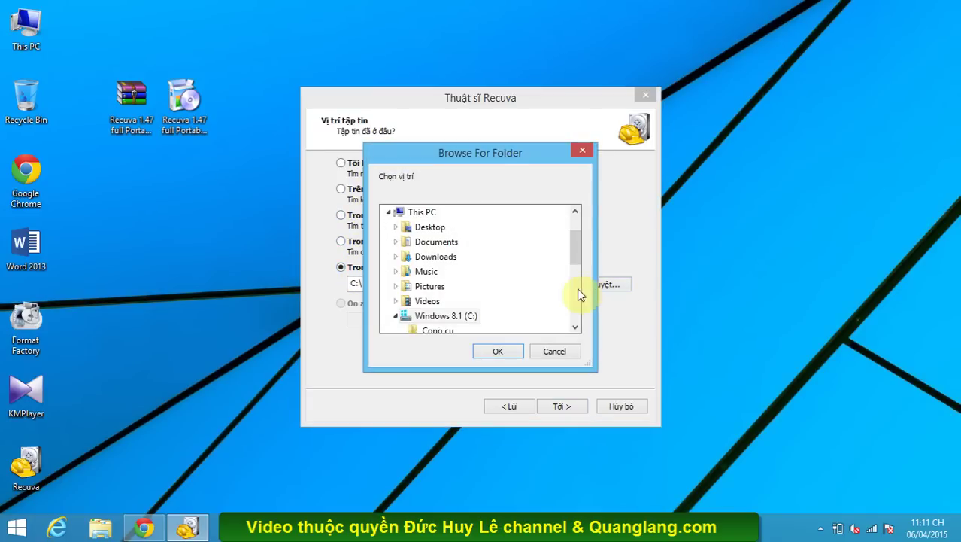
{"action": "left_click_drag", "start_coordinate": [571, 251], "coordinate": [573, 302]}
{"action": "left_click", "coordinate": [468, 301]}
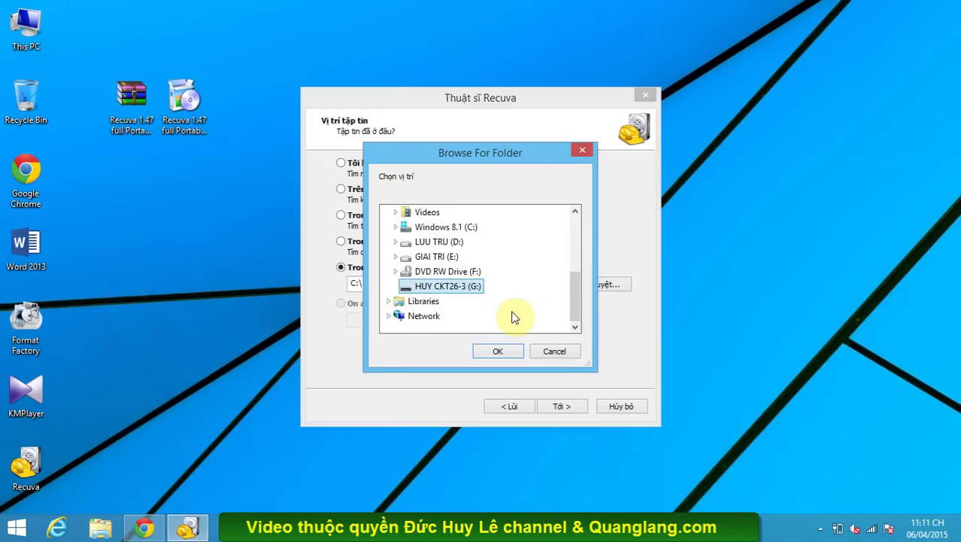
{"action": "left_click", "coordinate": [506, 350]}
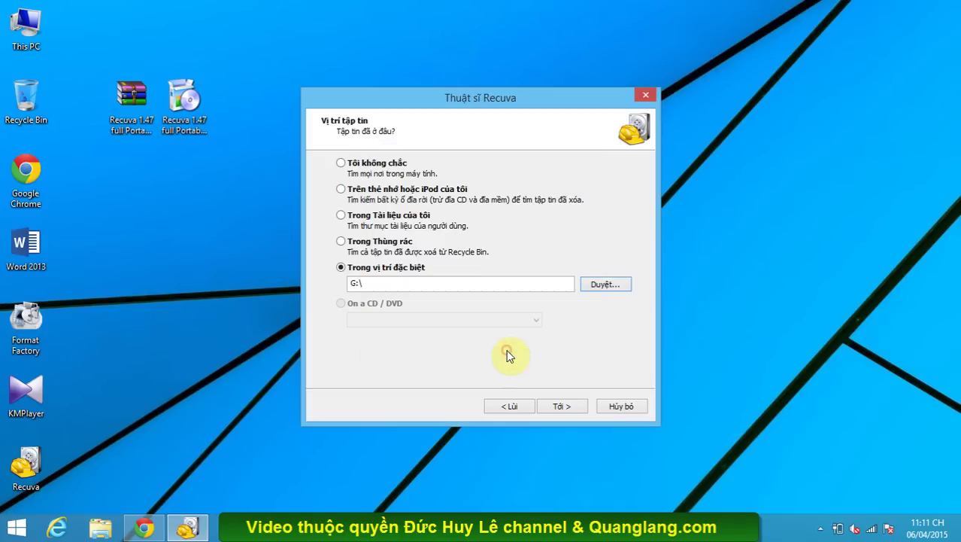
{"action": "left_click", "coordinate": [561, 406]}
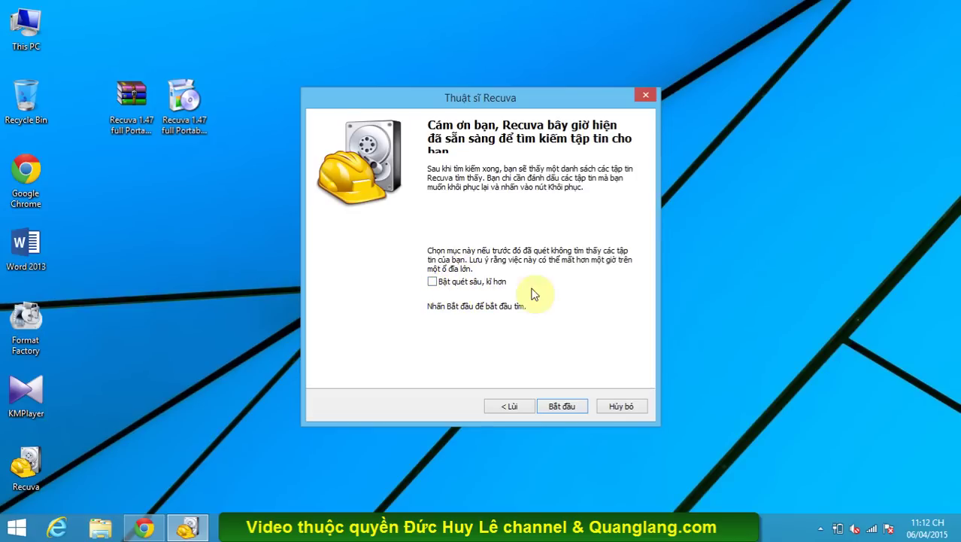
- Scan drive G:, mark all four found files, and begin recovery
{"action": "left_click", "coordinate": [558, 406]}
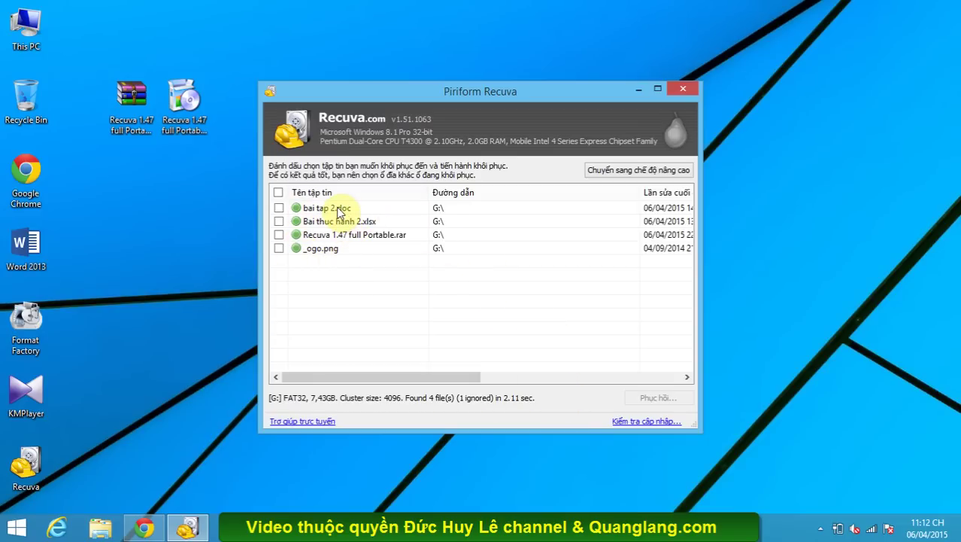
{"action": "left_click", "coordinate": [279, 193]}
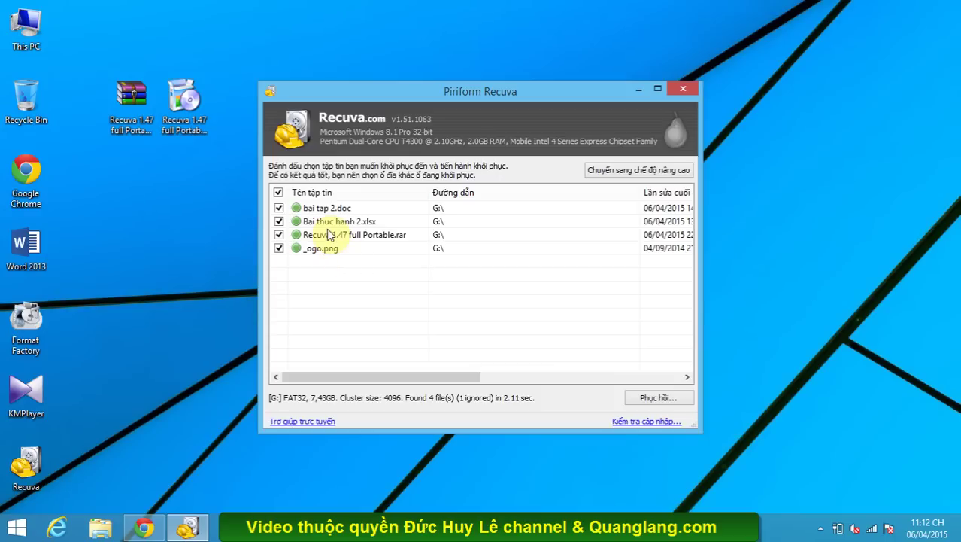
{"action": "left_click", "coordinate": [659, 399]}
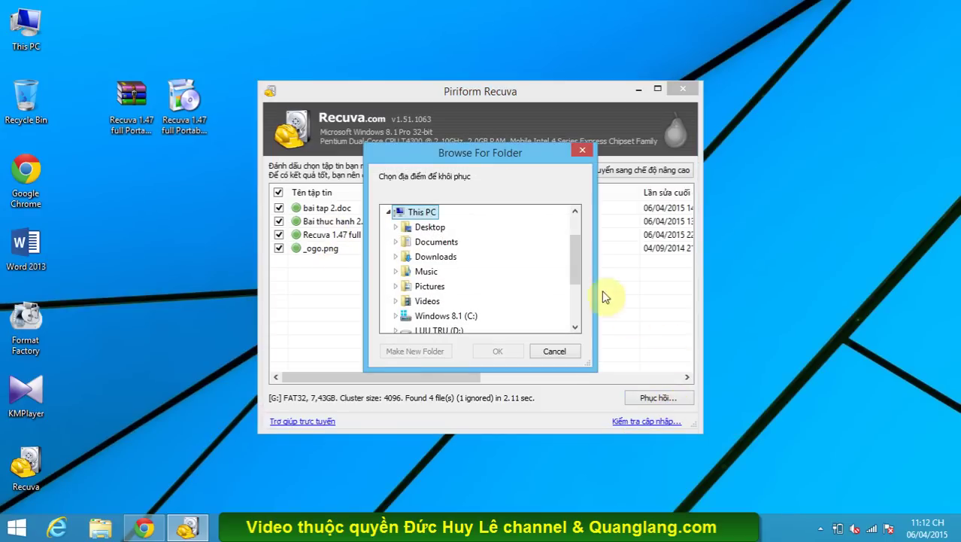
- Recover the four files to the Desktop, replacing the existing Recuva 1.47 full Portable.rar
{"action": "left_click", "coordinate": [434, 234]}
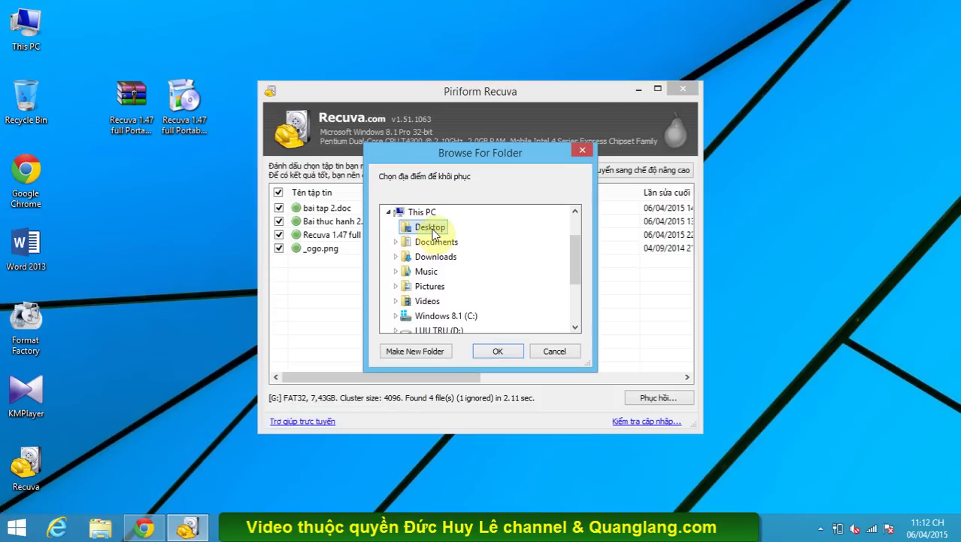
{"action": "left_click", "coordinate": [517, 350]}
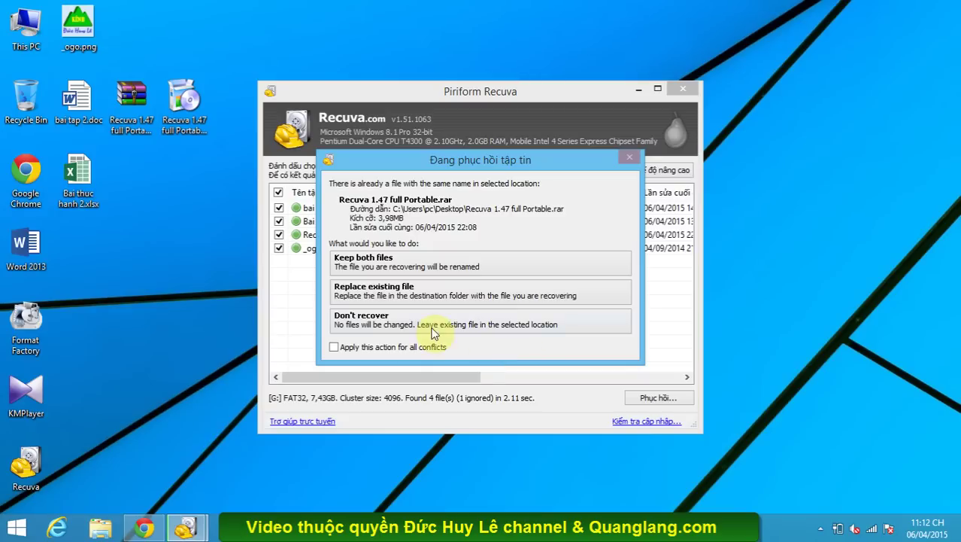
{"action": "left_click", "coordinate": [377, 296]}
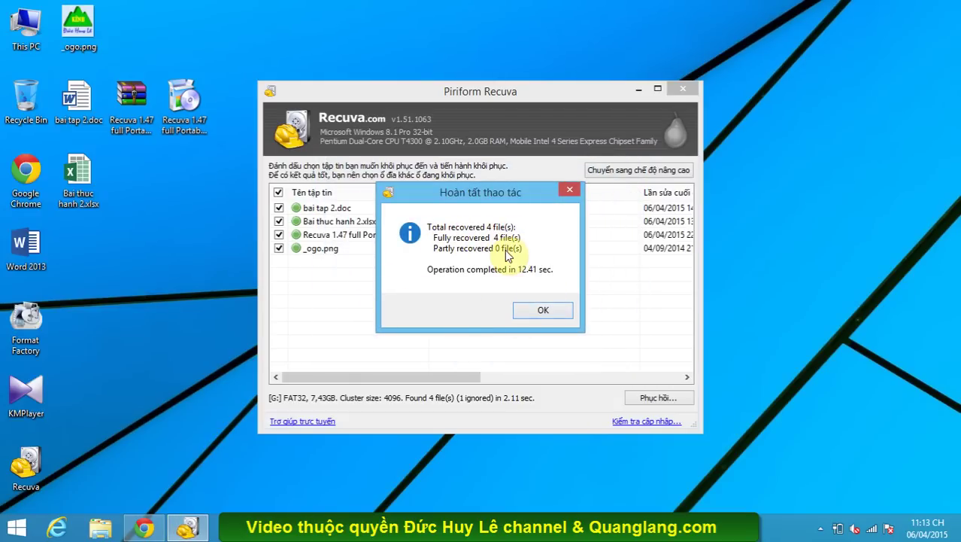
{"action": "left_click", "coordinate": [545, 311]}
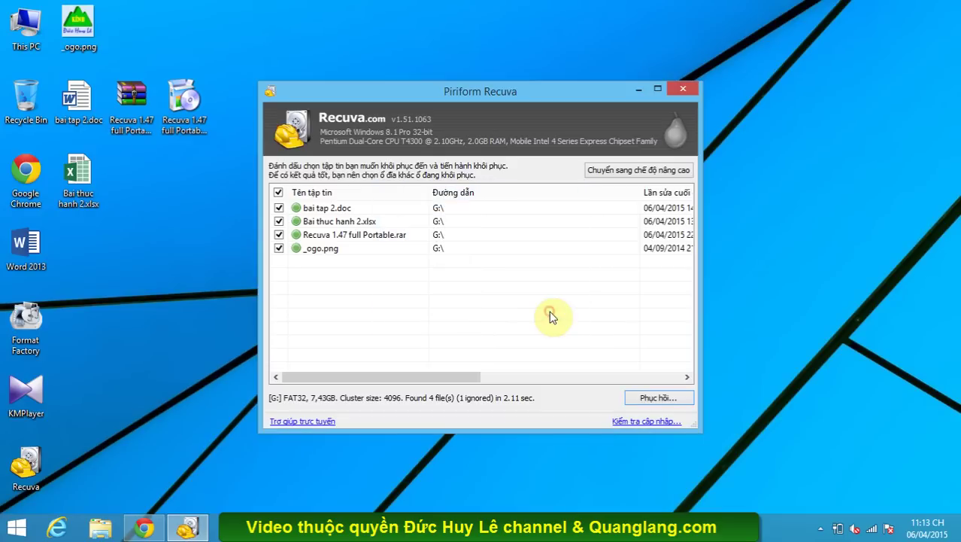
- Close Recuva and check the recovered Recuva .rar file on the desktop
{"action": "left_click", "coordinate": [689, 90]}
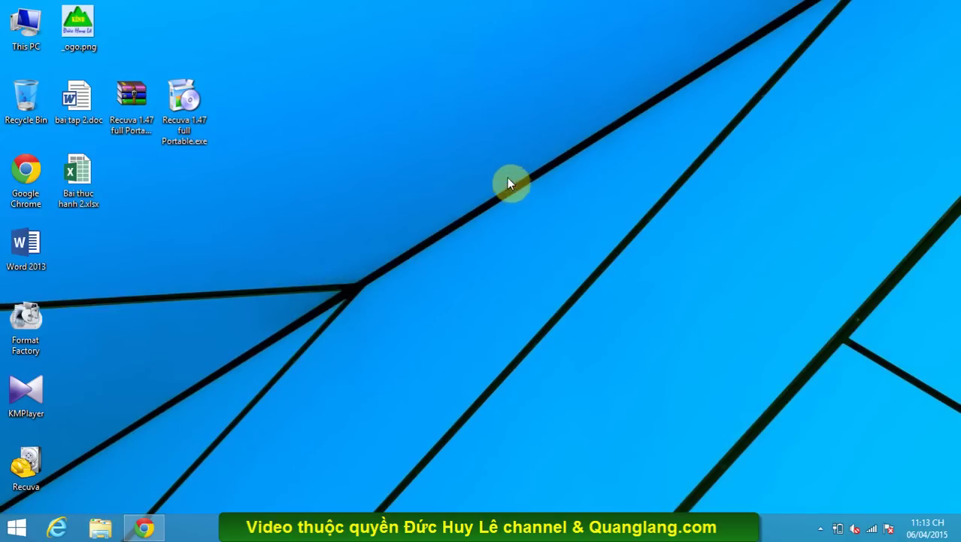
{"action": "left_click", "coordinate": [139, 100]}
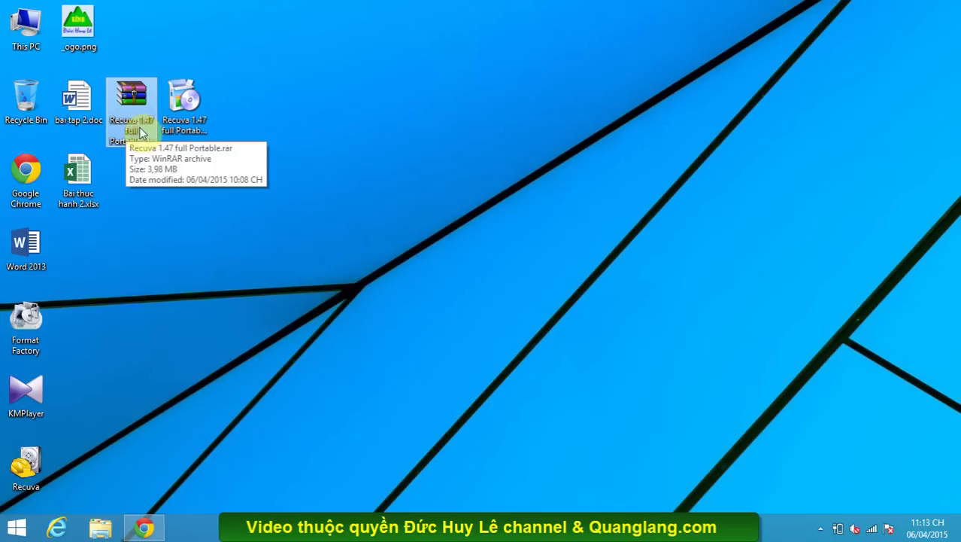
{"action": "left_click", "coordinate": [177, 240]}
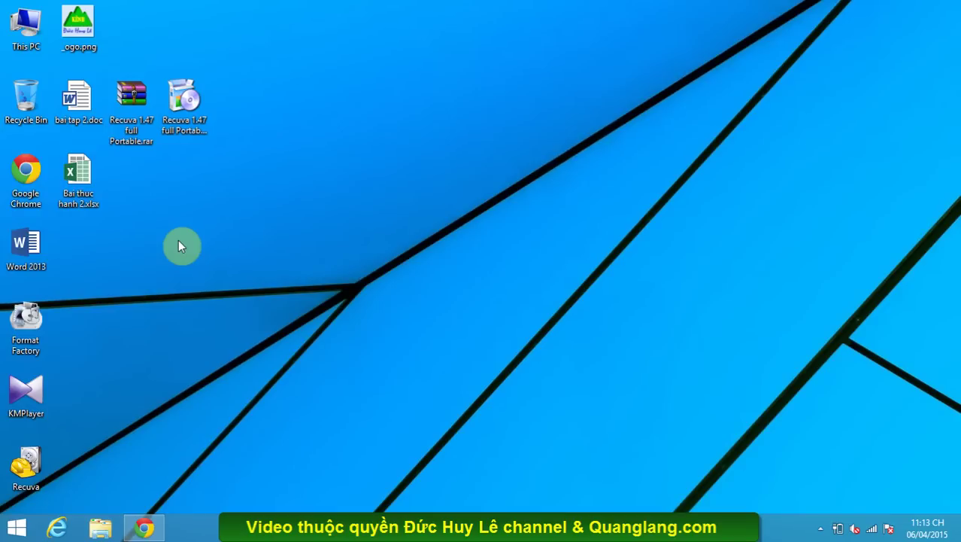
{"action": "double_click", "coordinate": [85, 122]}
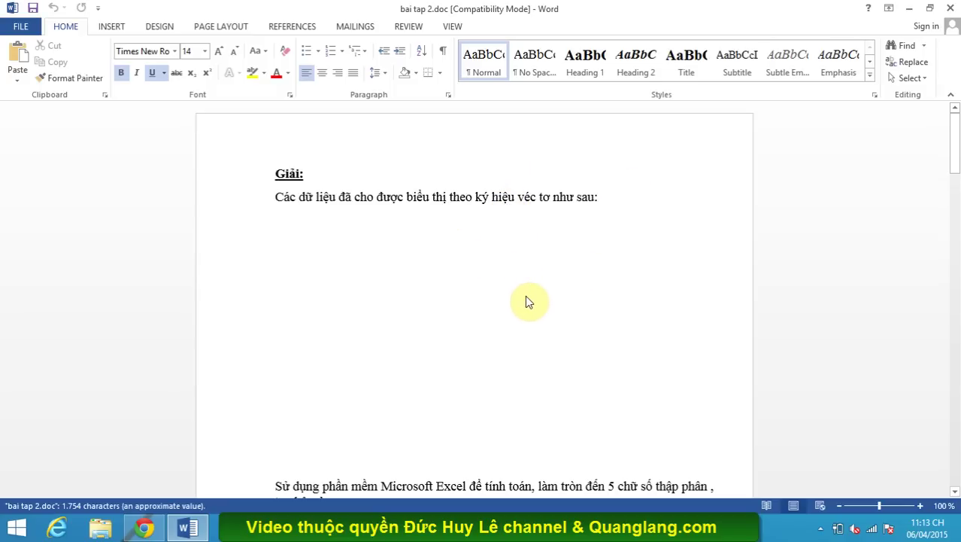
{"action": "scroll", "coordinate": [527, 299], "scroll_direction": "down", "scroll_amount": 6}
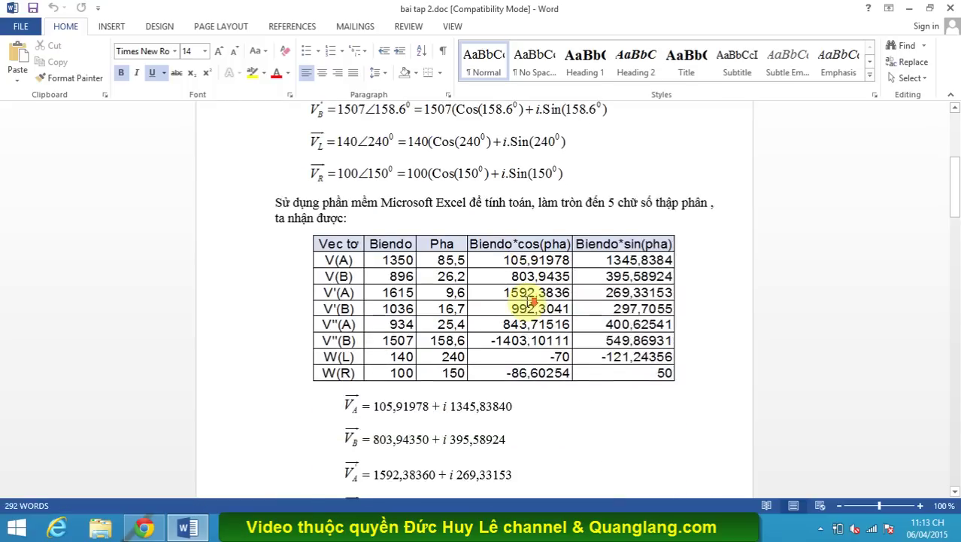
{"action": "scroll", "coordinate": [530, 300], "scroll_direction": "down", "scroll_amount": 1}
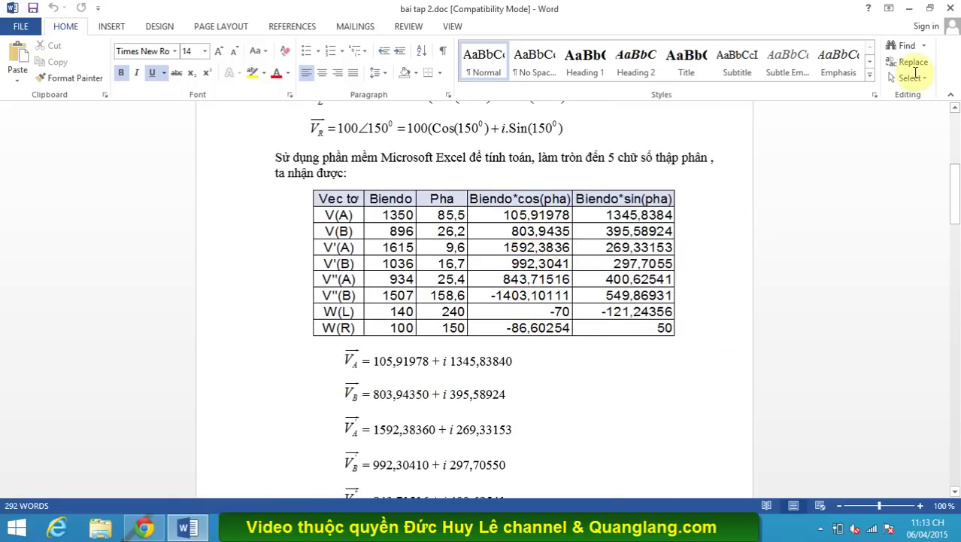
{"action": "scroll", "coordinate": [954, 9], "scroll_direction": "down", "scroll_amount": 2}
{"action": "left_click", "coordinate": [954, 9]}
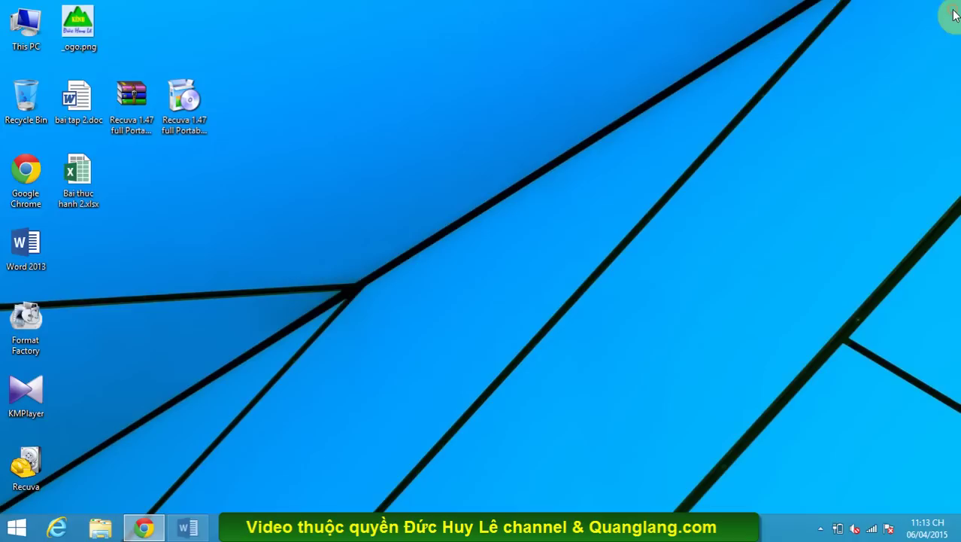
{"action": "left_click", "coordinate": [94, 179]}
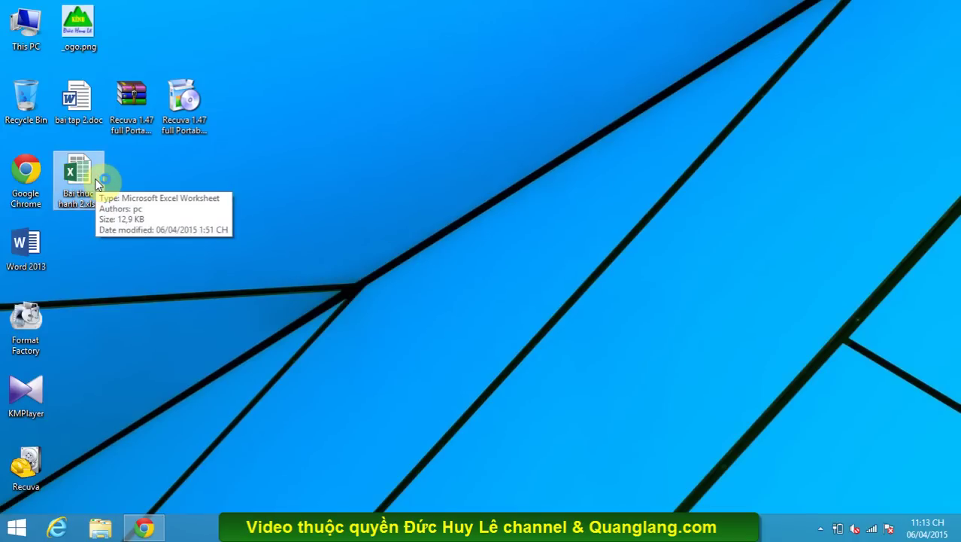
{"action": "double_click", "coordinate": [94, 179]}
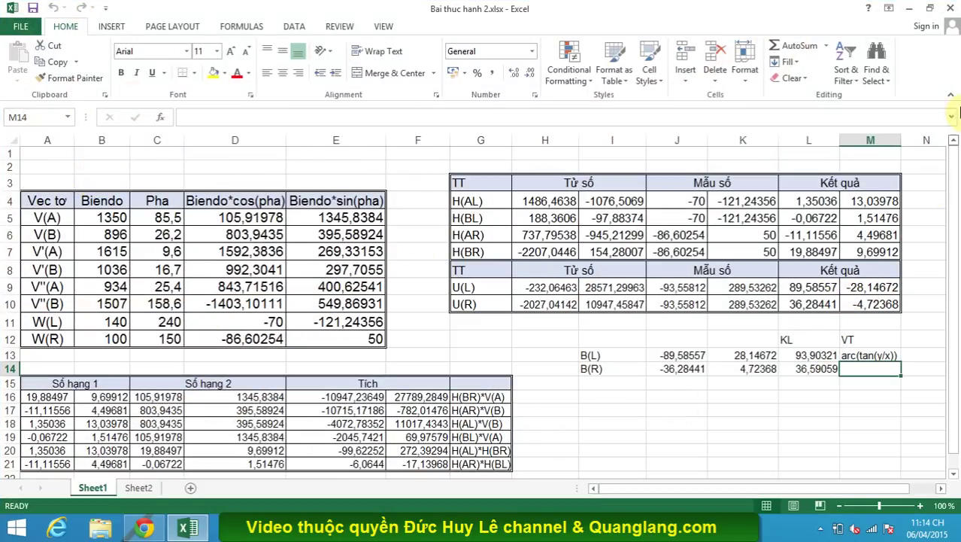
{"action": "left_click", "coordinate": [951, 9]}
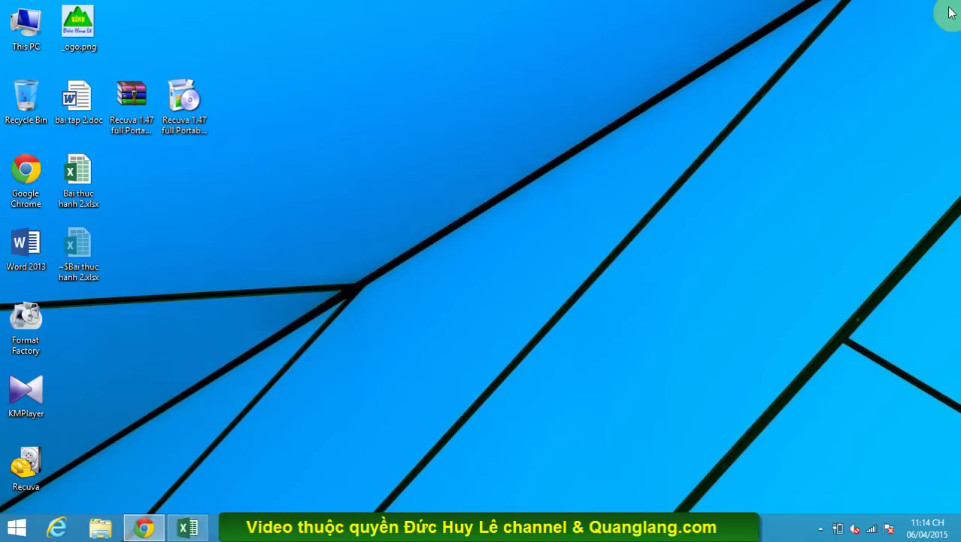
{"action": "double_click", "coordinate": [128, 130]}
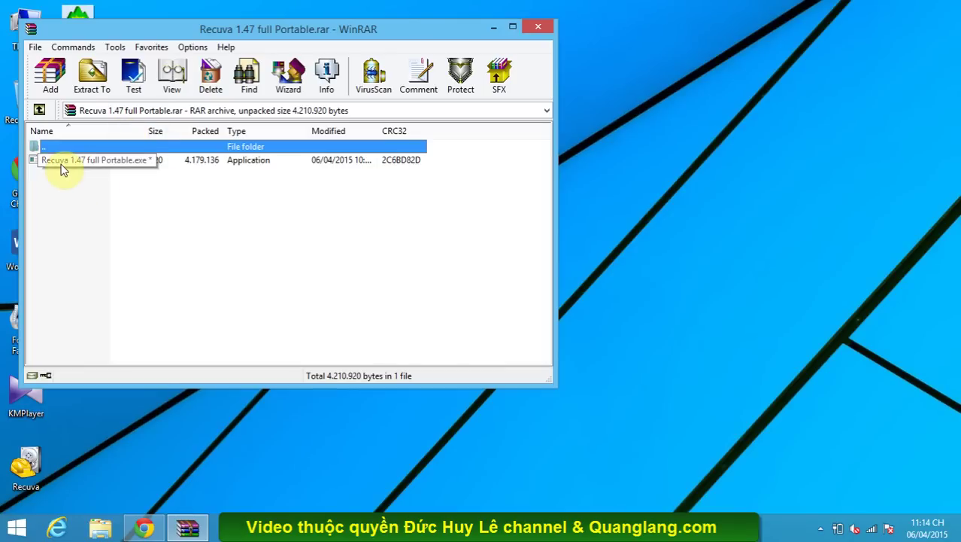
{"action": "left_click", "coordinate": [545, 28]}
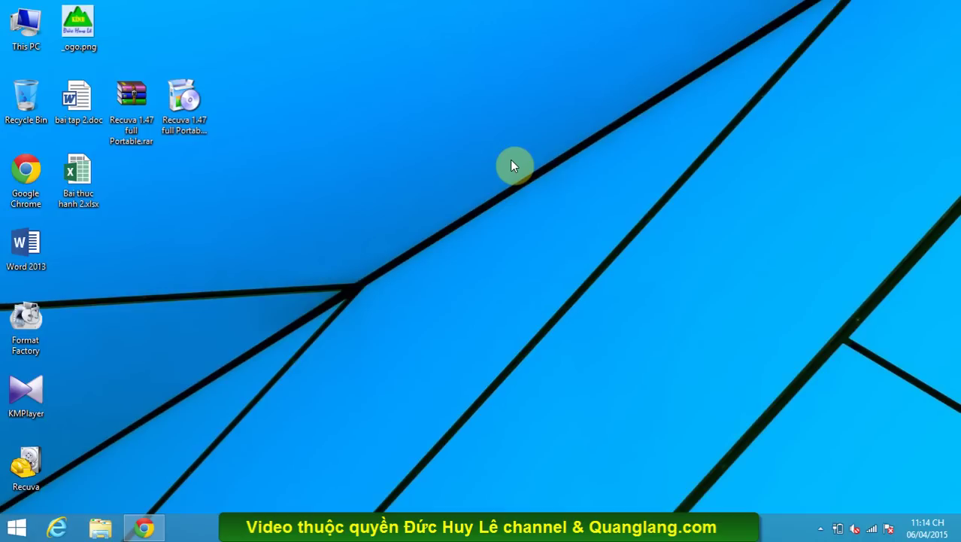